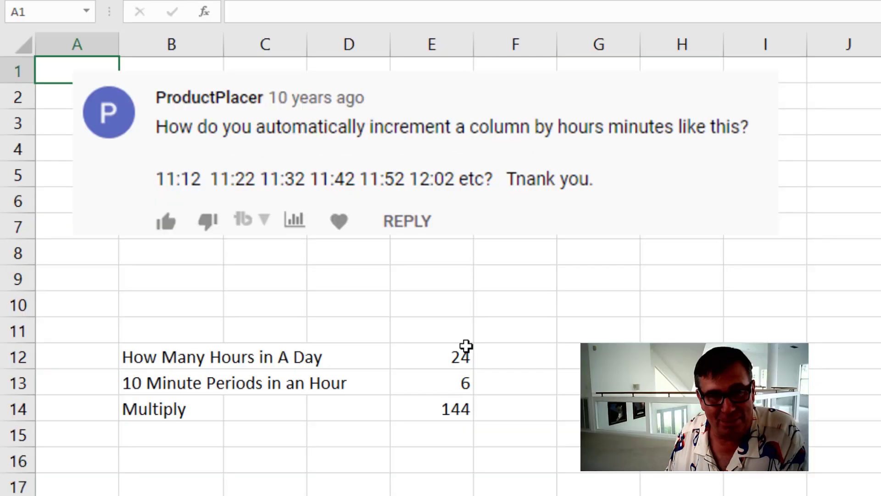
# Enter the current time, 11:13 AM, as the start value under the Fill Series heading.
pyautogui.click(458, 353)
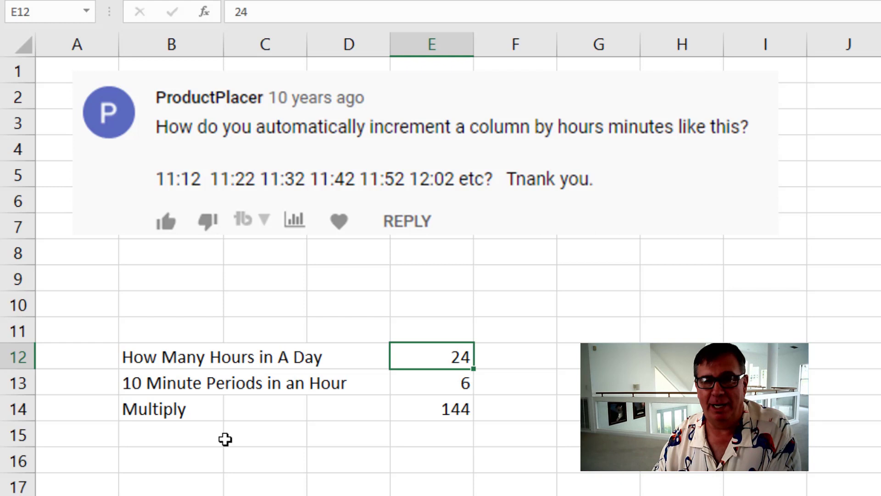
pyautogui.click(599, 357)
pyautogui.click(681, 382)
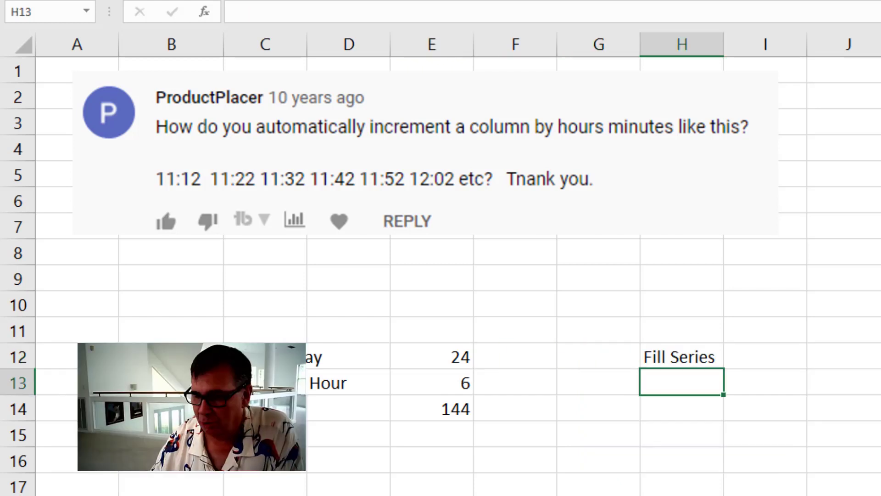
pyautogui.hotkey('ctrl', 'shift', ';')
pyautogui.hotkey('ctrl', 'Return')
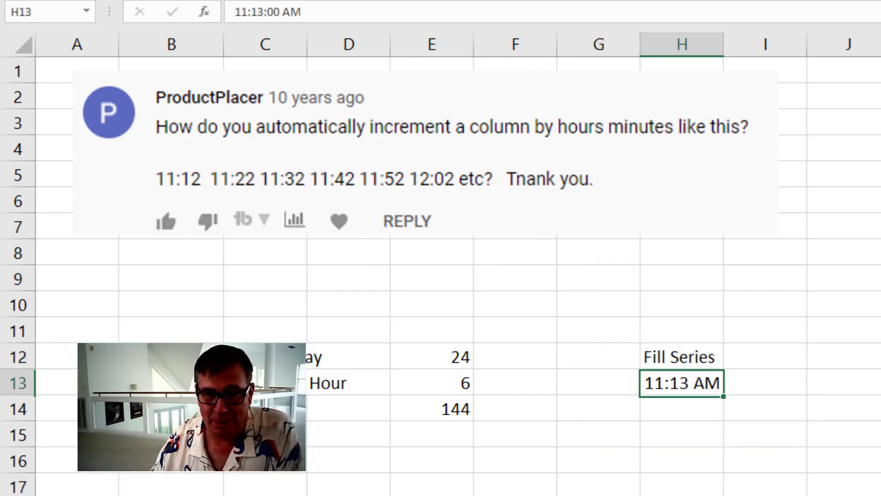
# Convert =1/144 in H10 to its decimal 0.00694444444444444 and copy it as the step value.
pyautogui.press('Up')
pyautogui.press('Up')
pyautogui.press('Up')
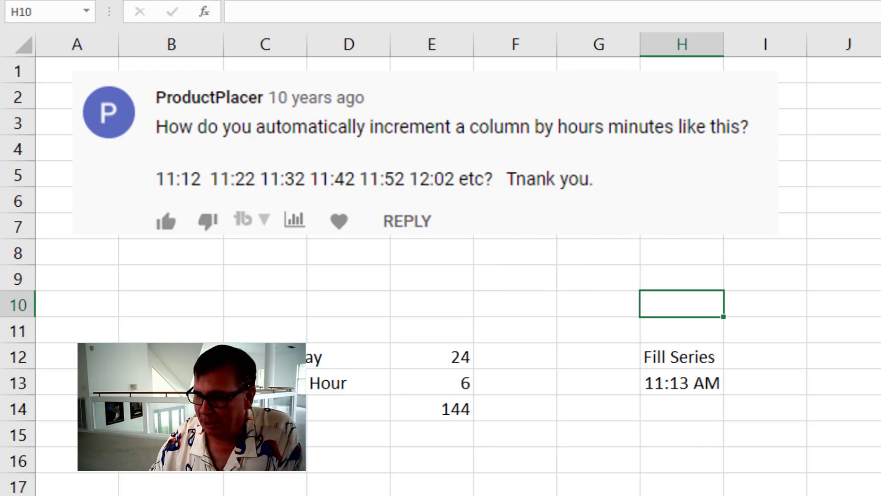
pyautogui.write('=1/144')
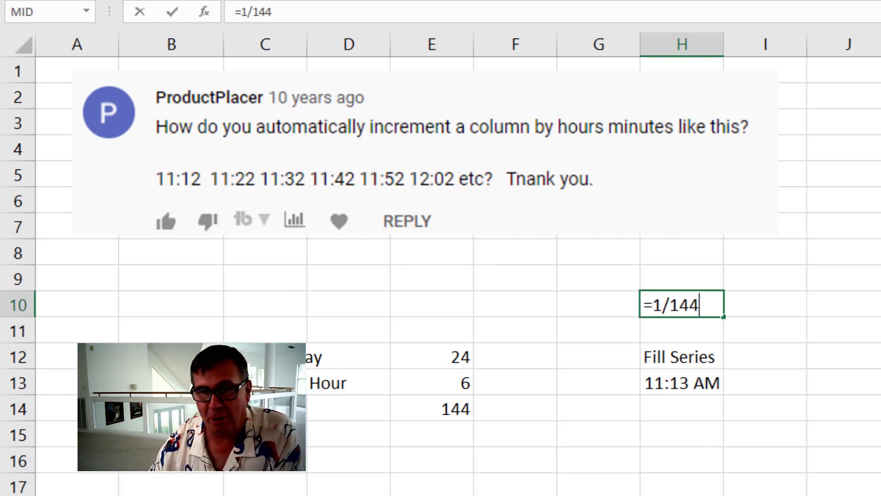
pyautogui.press('F9')
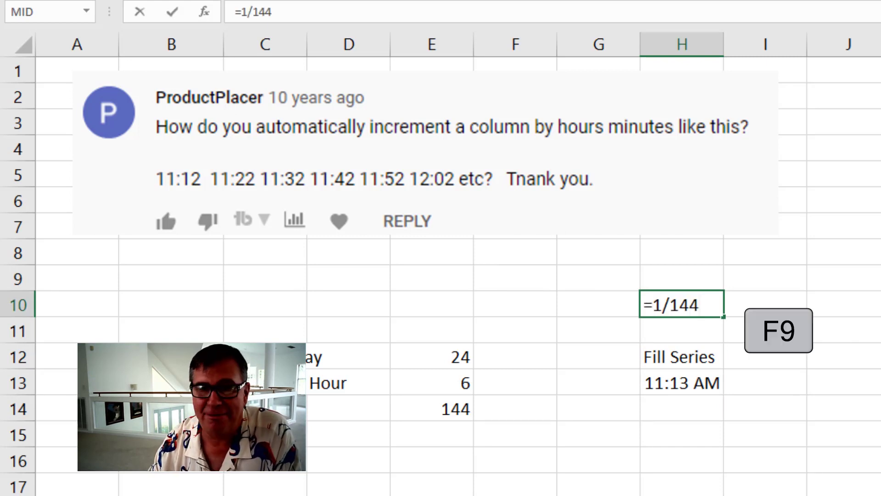
pyautogui.press('F9')
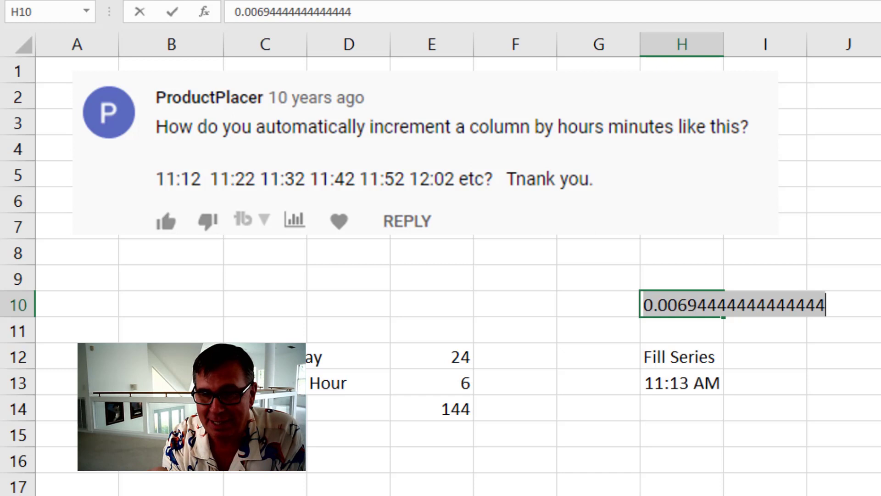
pyautogui.hotkey('ctrl', 'c')
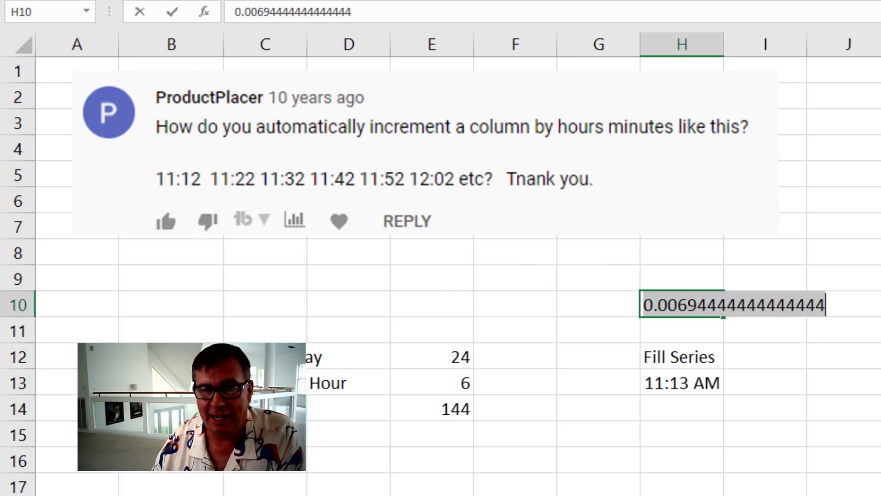
pyautogui.press('Escape')
pyautogui.click(681, 330)
# Fill a column series from 11:13 AM with step 0.0069444 (10 minutes) and stop value 1.
pyautogui.click(682, 382)
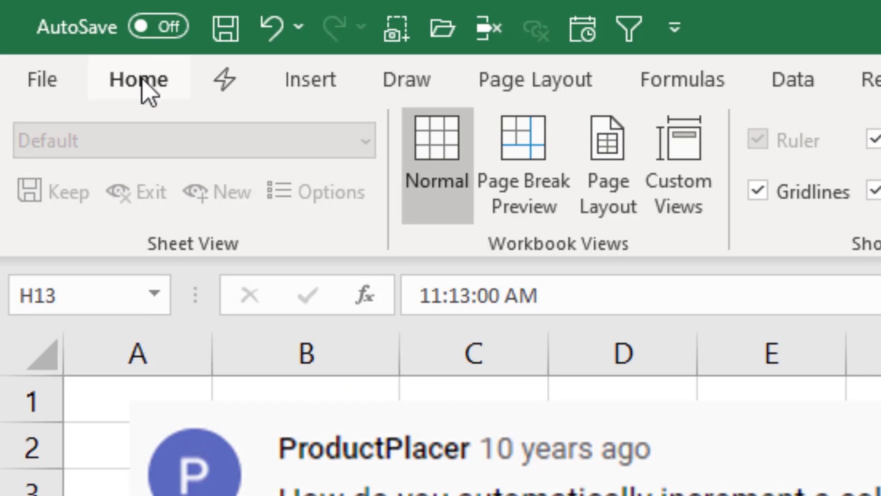
pyautogui.click(141, 78)
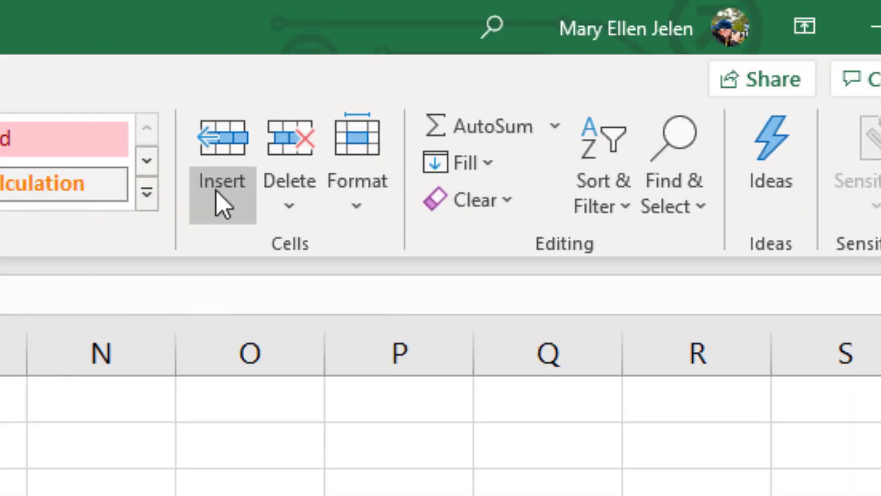
pyautogui.click(479, 167)
pyautogui.click(488, 433)
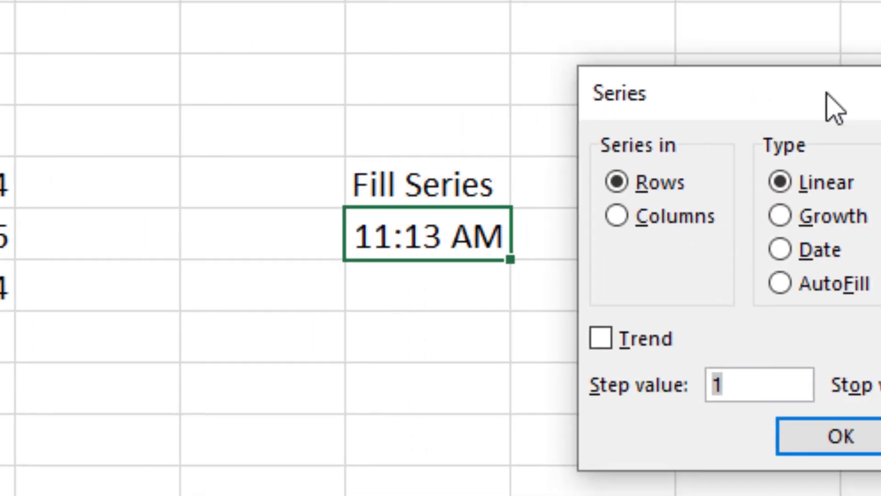
pyautogui.click(401, 214)
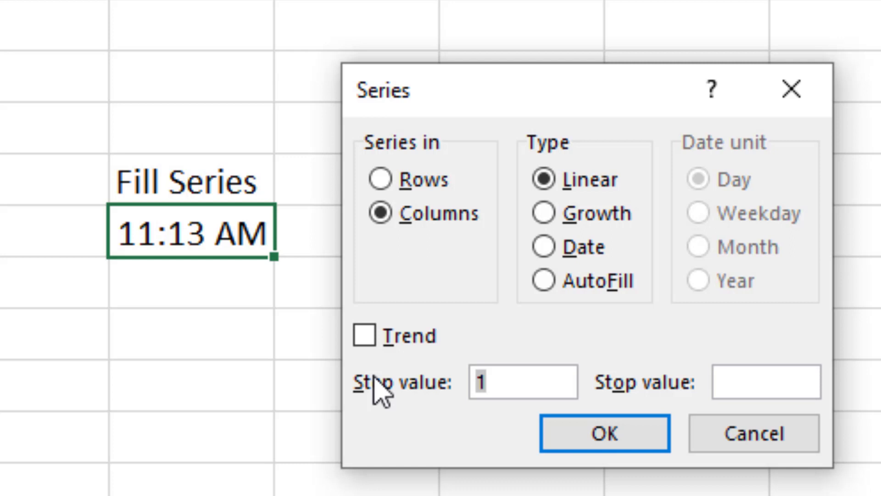
pyautogui.press('BackSpace')
pyautogui.hotkey('ctrl', 'v')
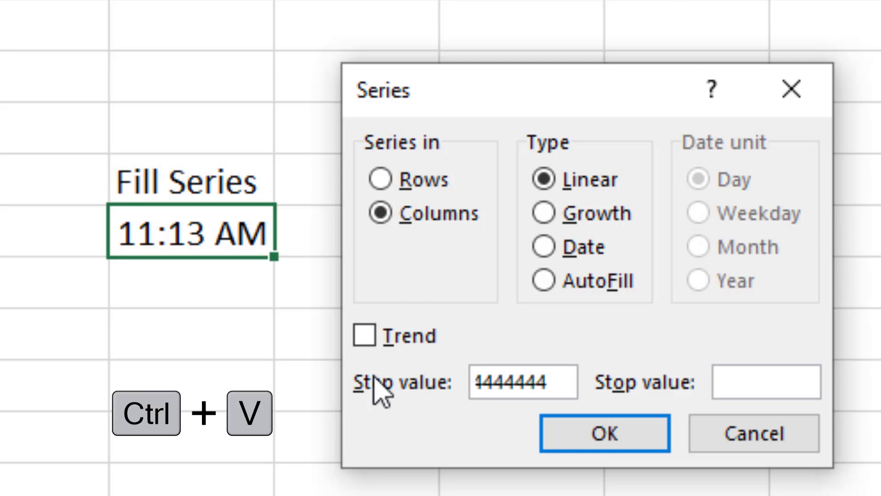
pyautogui.press('Home')
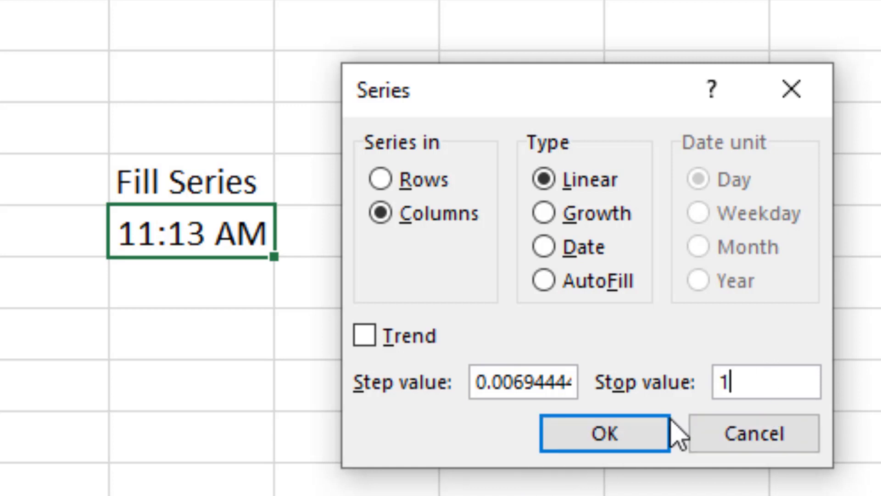
pyautogui.click(605, 436)
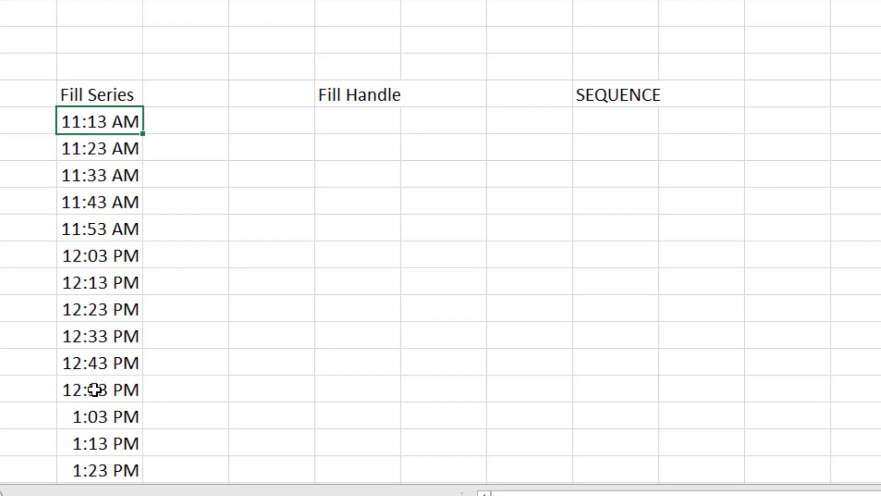
# Enter 11:13 AM and 11:23 under Fill Handle and extend the 10-minute pattern down.
pyautogui.click(342, 118)
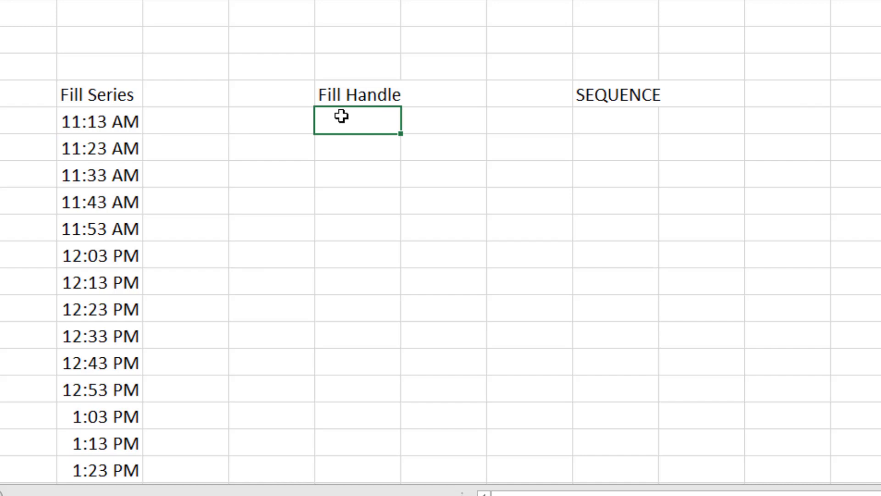
pyautogui.write('11:13 AM')
pyautogui.press('Return')
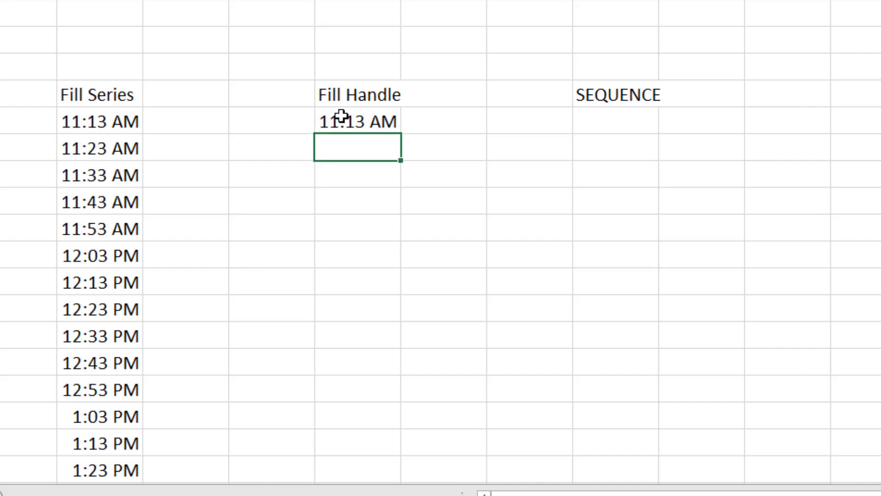
pyautogui.write('11:23')
pyautogui.press('Return')
pyautogui.click(342, 118)
pyautogui.hotkey('ctrl', 'c')
pyautogui.hotkey('shift', 'Down')
pyautogui.hotkey('ctrl', 'v')
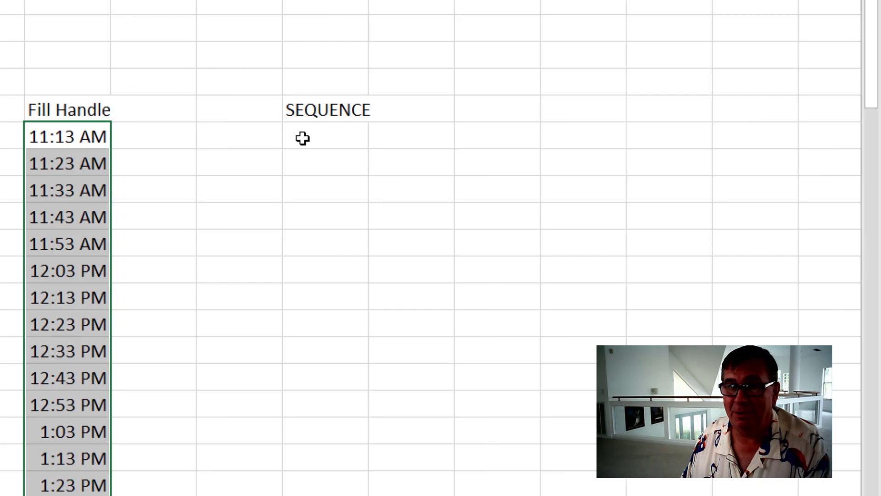
# Enter =SEQUENCE(48,1,K13,1/144) below the SEQUENCE heading.
pyautogui.click(307, 136)
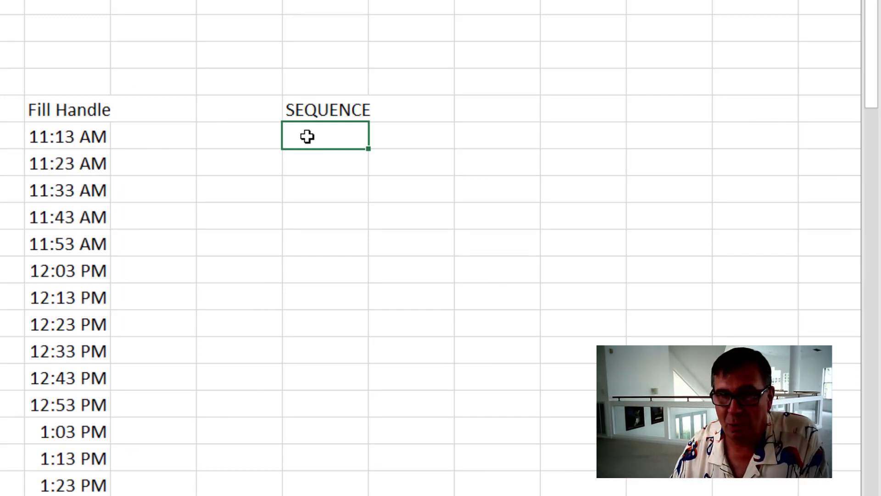
pyautogui.write('=SEQ')
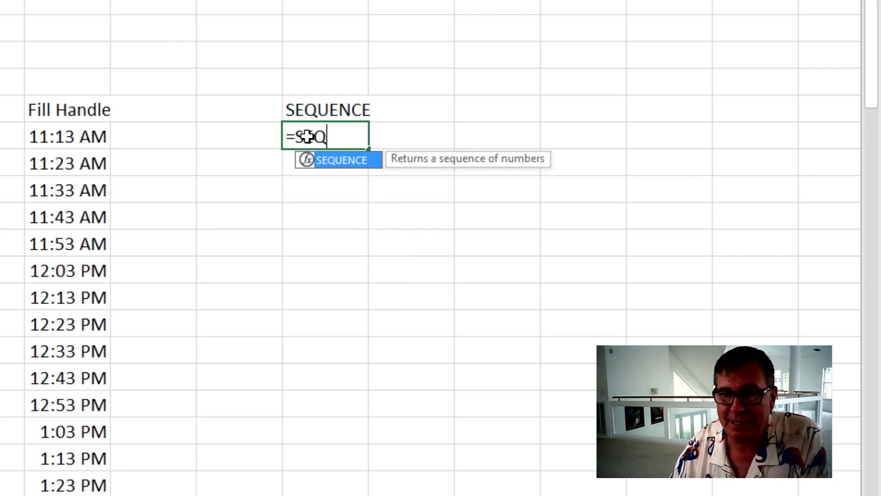
pyautogui.press('Tab')
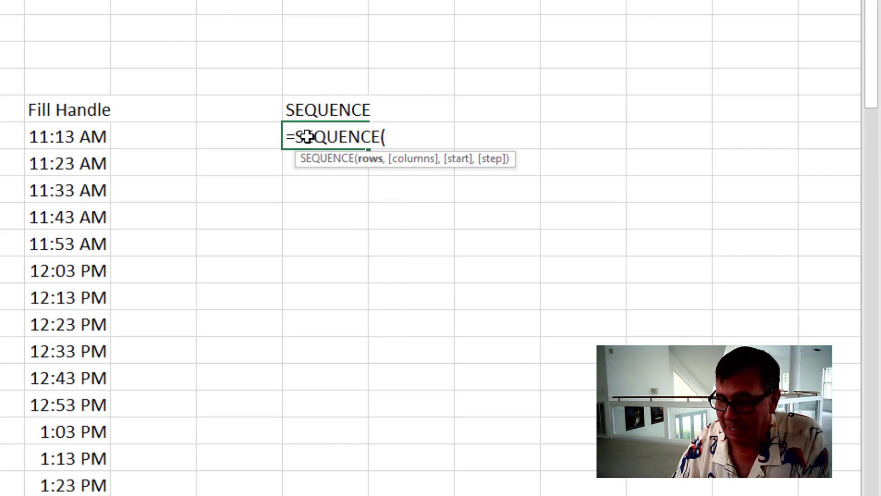
pyautogui.write('48,')
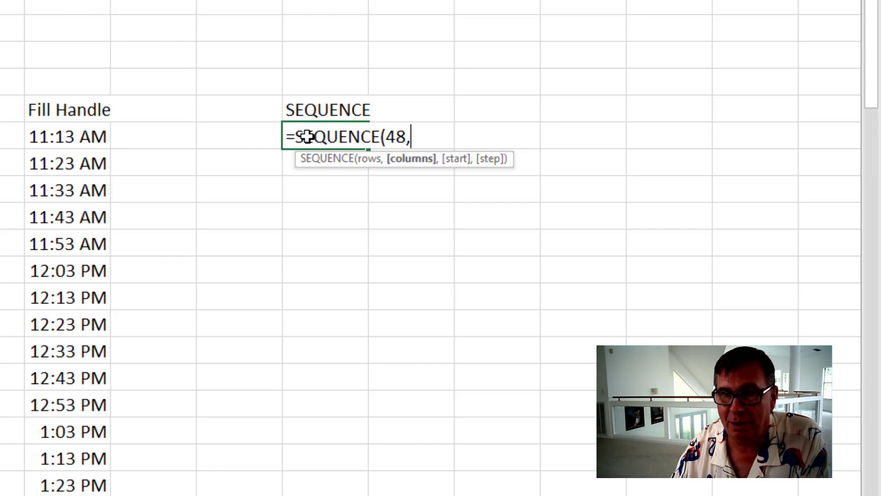
pyautogui.write('1,')
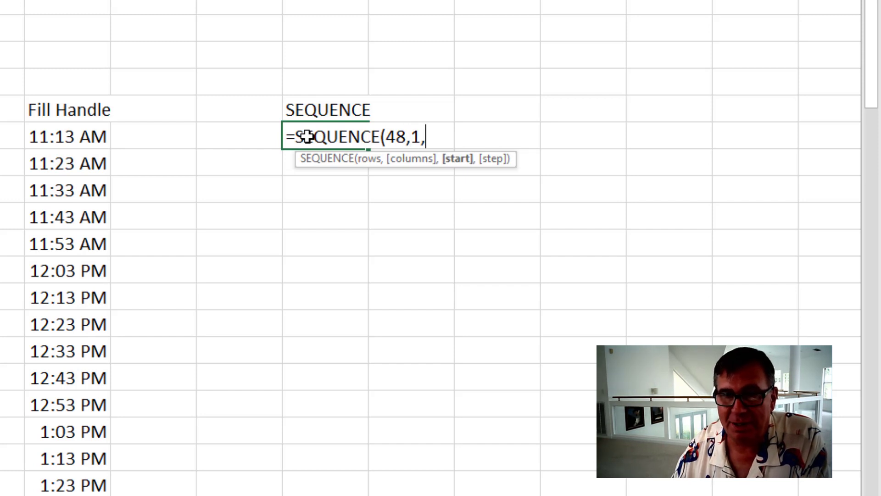
pyautogui.press('Left')
pyautogui.press('Left')
pyautogui.press('Left')
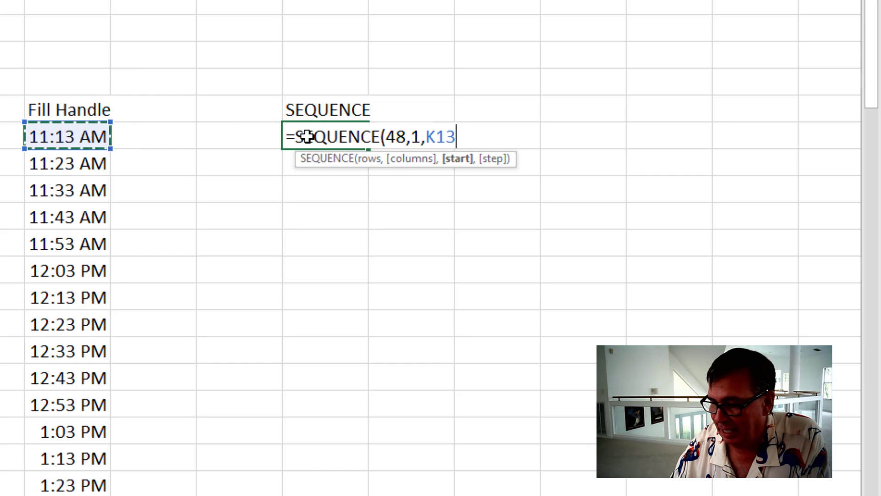
pyautogui.write(',1/1')
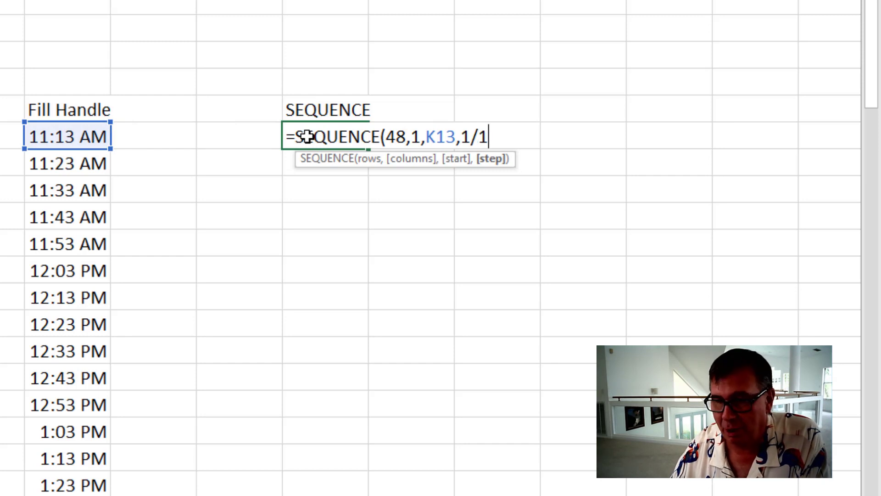
pyautogui.write('44')
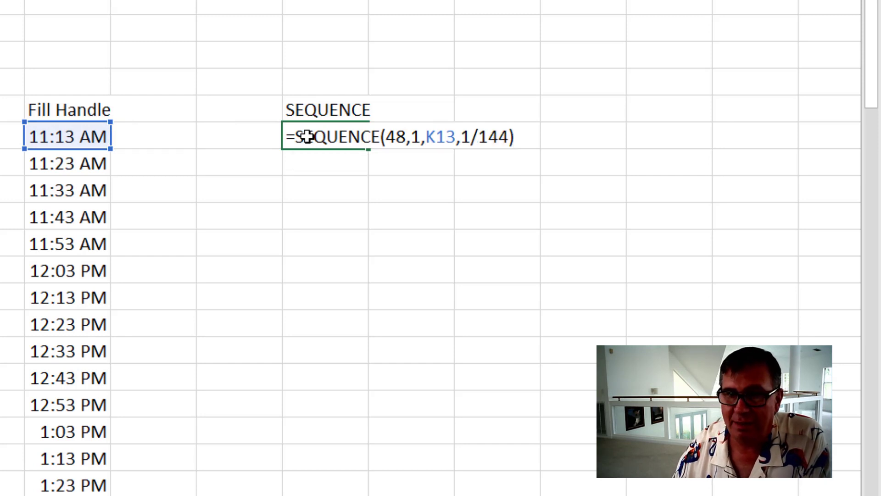
pyautogui.write(')')
pyautogui.press('Return')
# Format all the spilled SEQUENCE results with the Time number format.
pyautogui.click(307, 136)
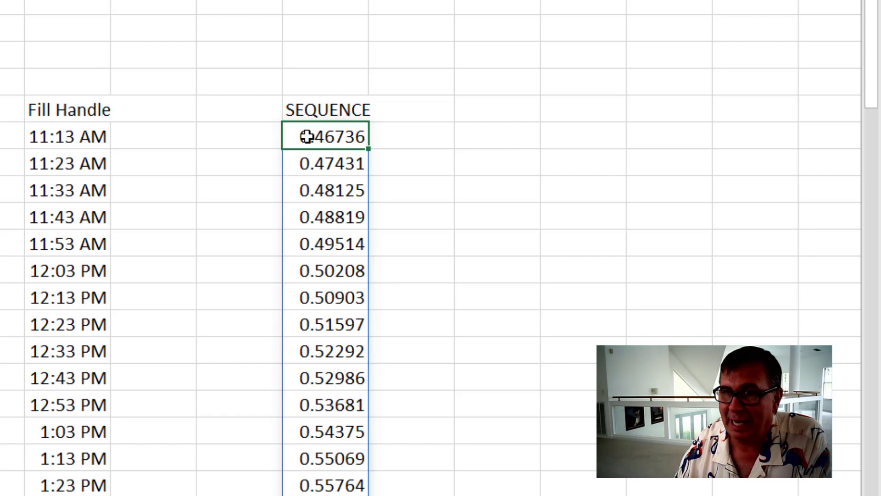
pyautogui.hotkey('ctrl', 'shift', 'Down')
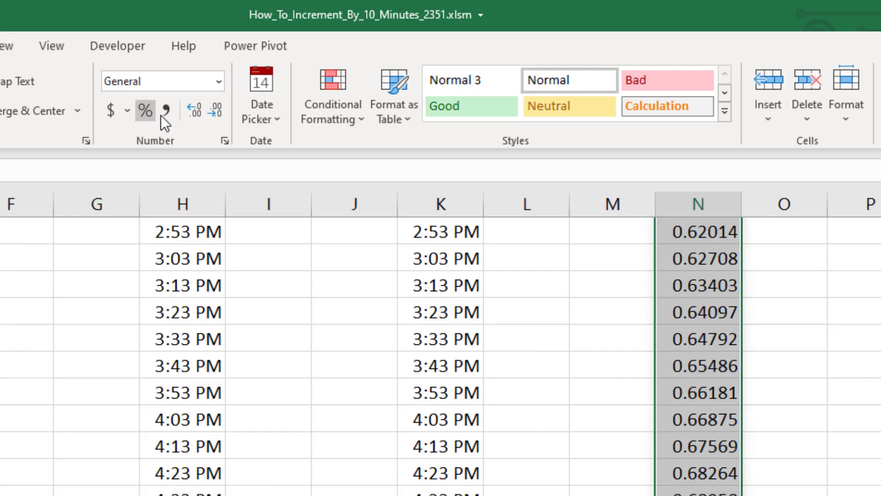
pyautogui.click(218, 84)
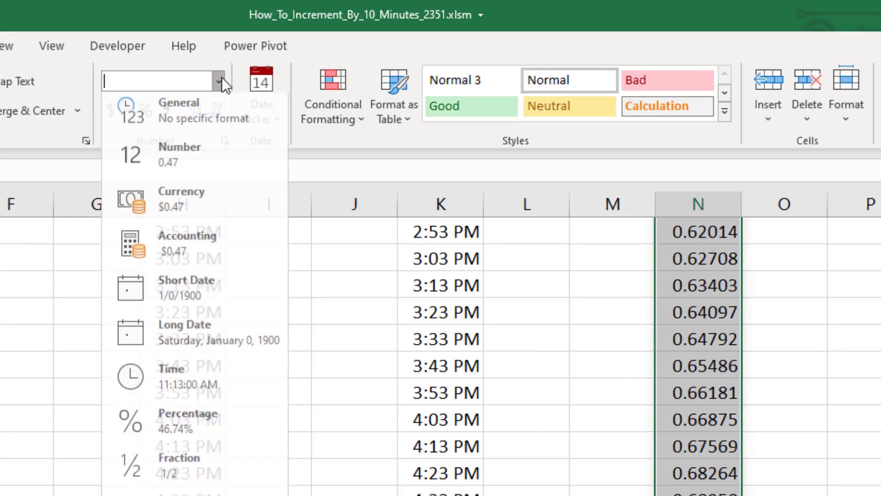
pyautogui.click(198, 389)
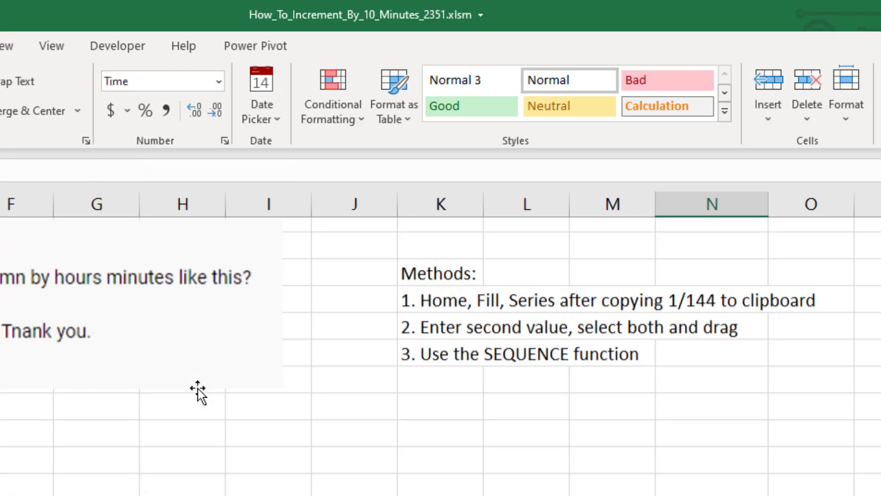
pyautogui.scroll(1, 197, 387)
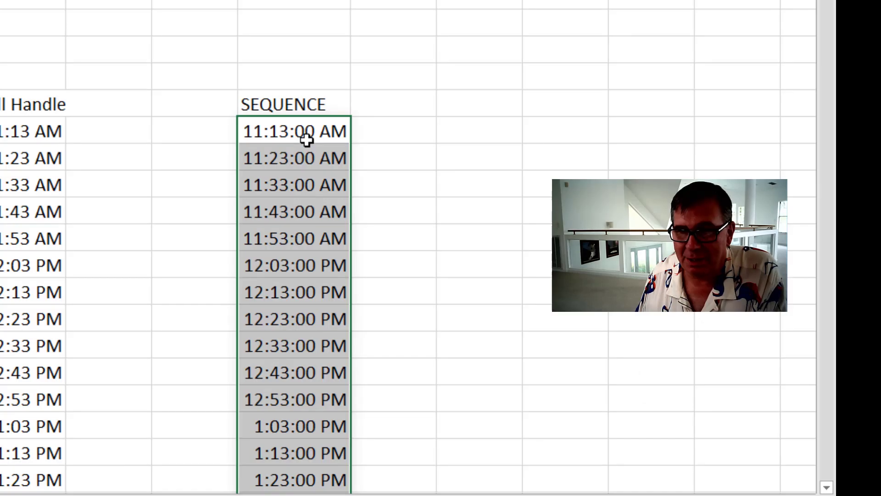
# Add a Formula header and the current time, 11:14 AM, beneath it.
pyautogui.click(481, 112)
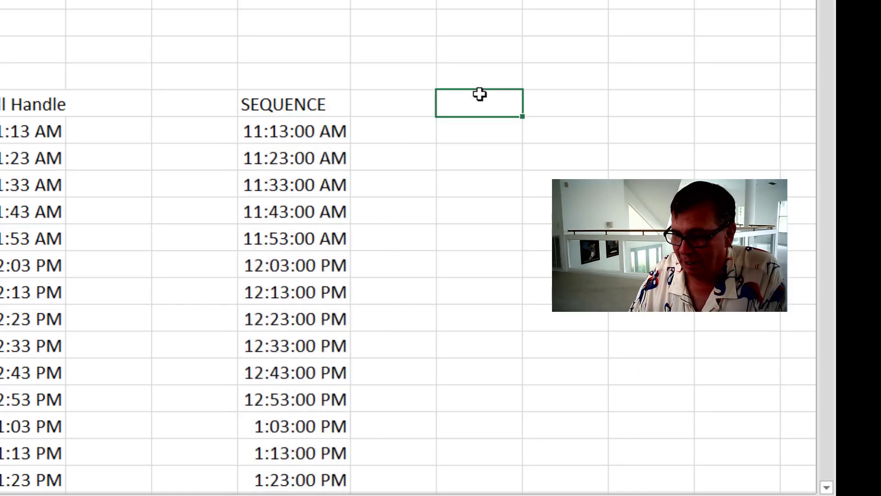
pyautogui.write('Formu')
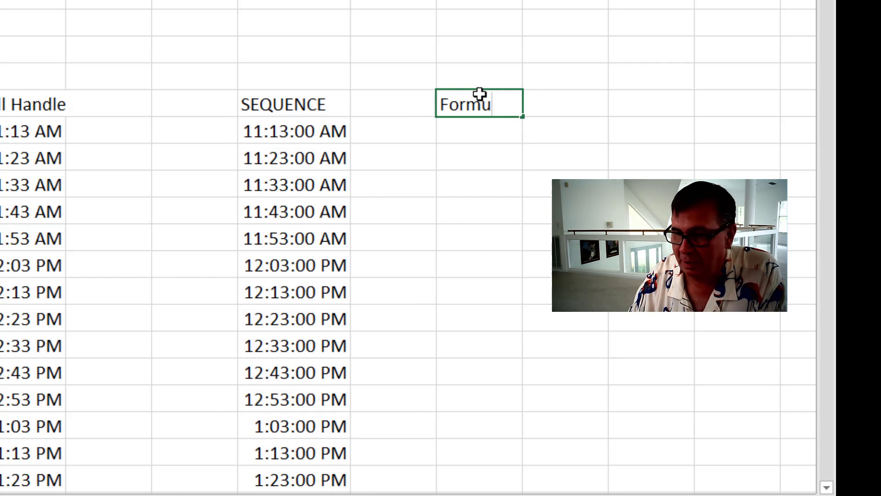
pyautogui.write('la')
pyautogui.press('Return')
pyautogui.hotkey('ctrl', 'shift', ';')
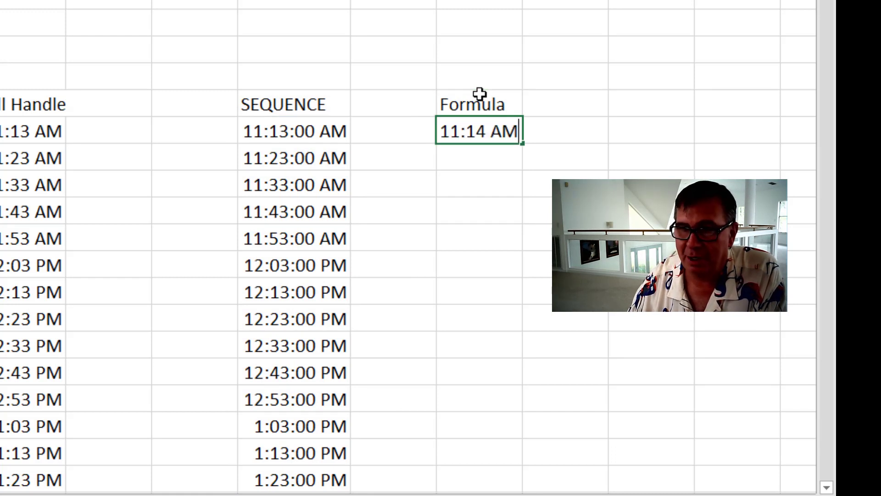
pyautogui.press('Return')
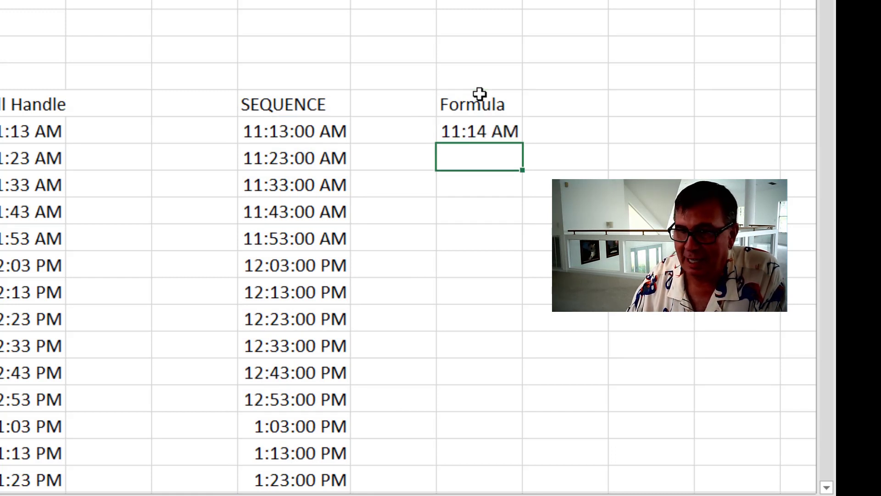
# Add 10 minutes per row with =P13+TIME(0,10,0), filled down the Formula column.
pyautogui.write('=')
pyautogui.press('Up')
pyautogui.write('+')
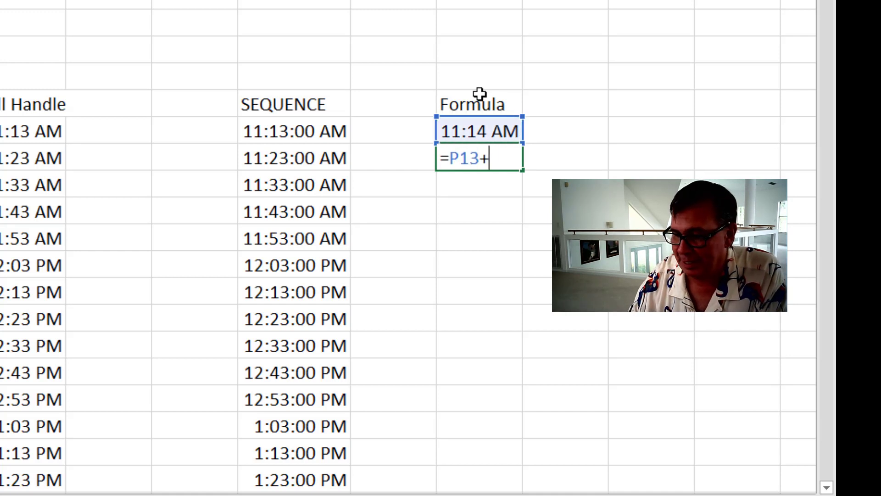
pyautogui.write('TIME(0,')
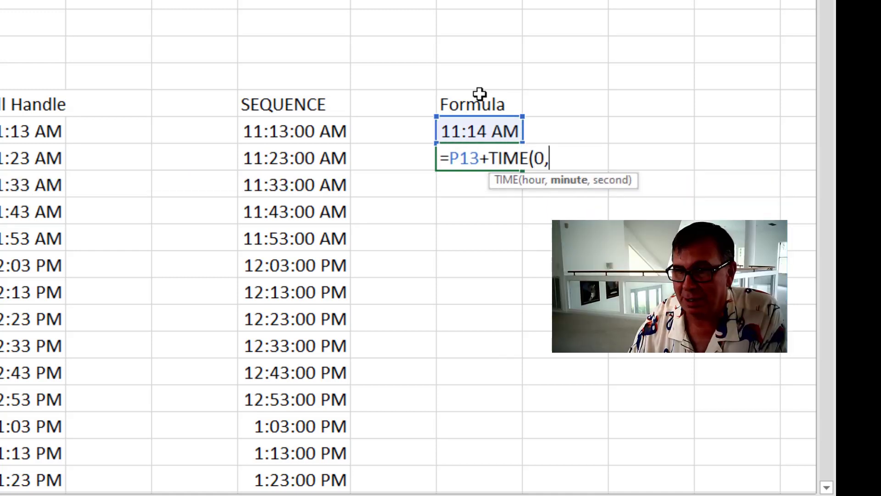
pyautogui.write('10,0)')
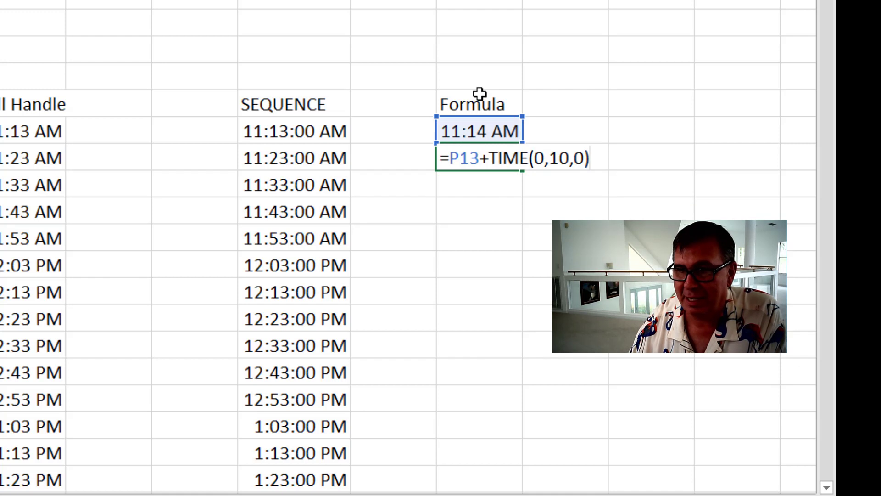
pyautogui.hotkey('ctrl', 'Return')
pyautogui.moveTo(522, 170); pyautogui.dragTo(530, 491)
pyautogui.scroll(10, 659, 124)
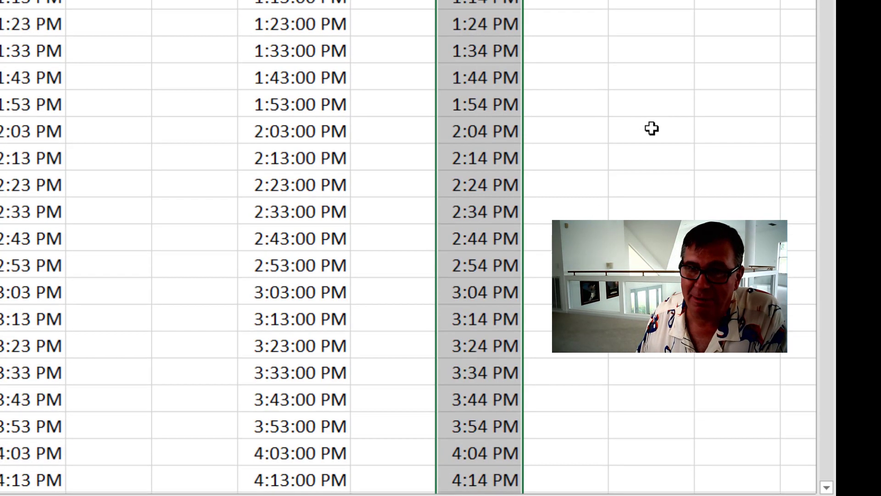
pyautogui.scroll(6, 652, 129)
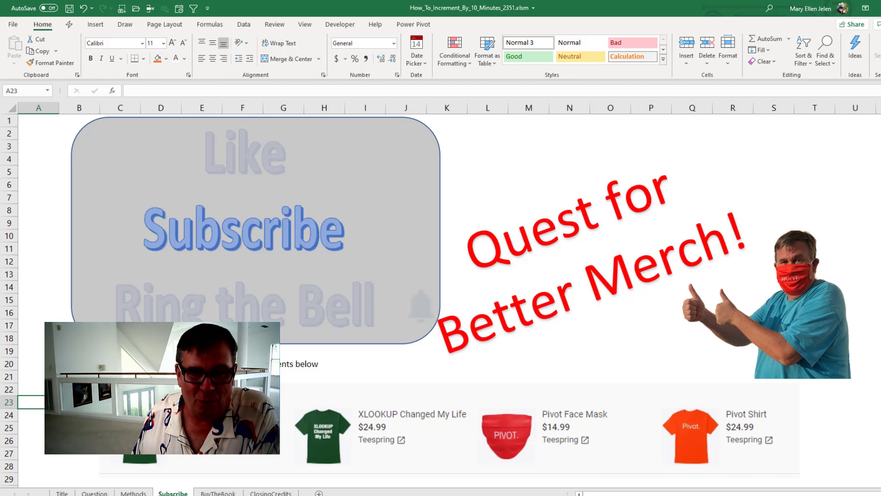
# Switch to the BuyTheBook sheet.
pyautogui.click(218, 492)
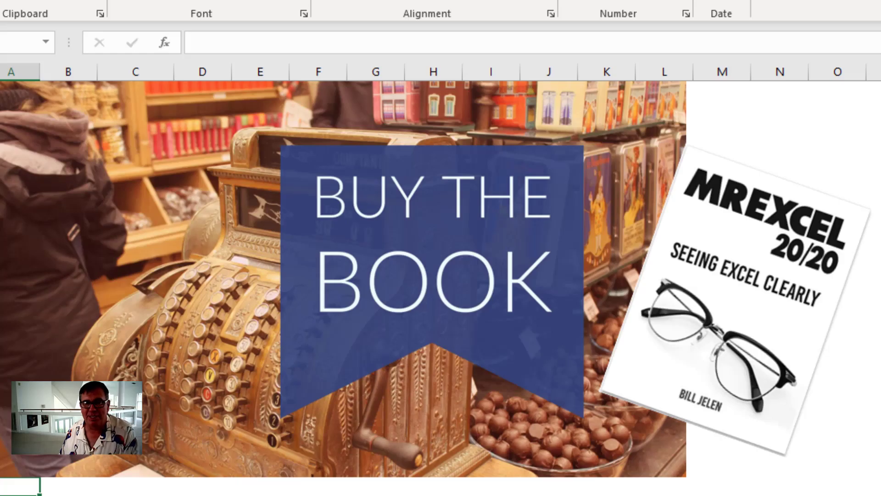